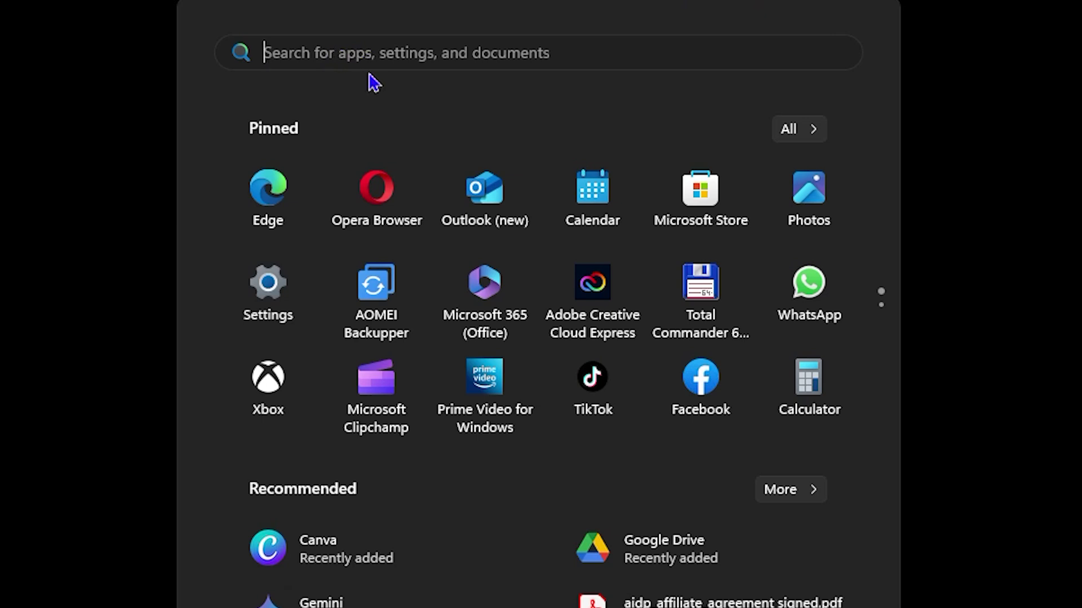
pyautogui.write('you')
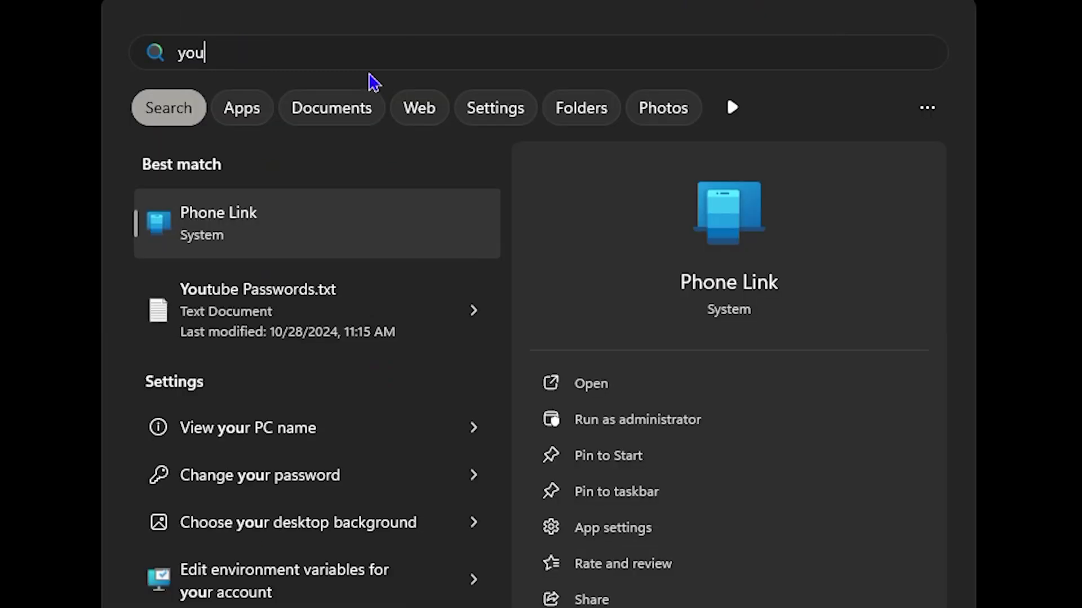
pyautogui.write('tube')
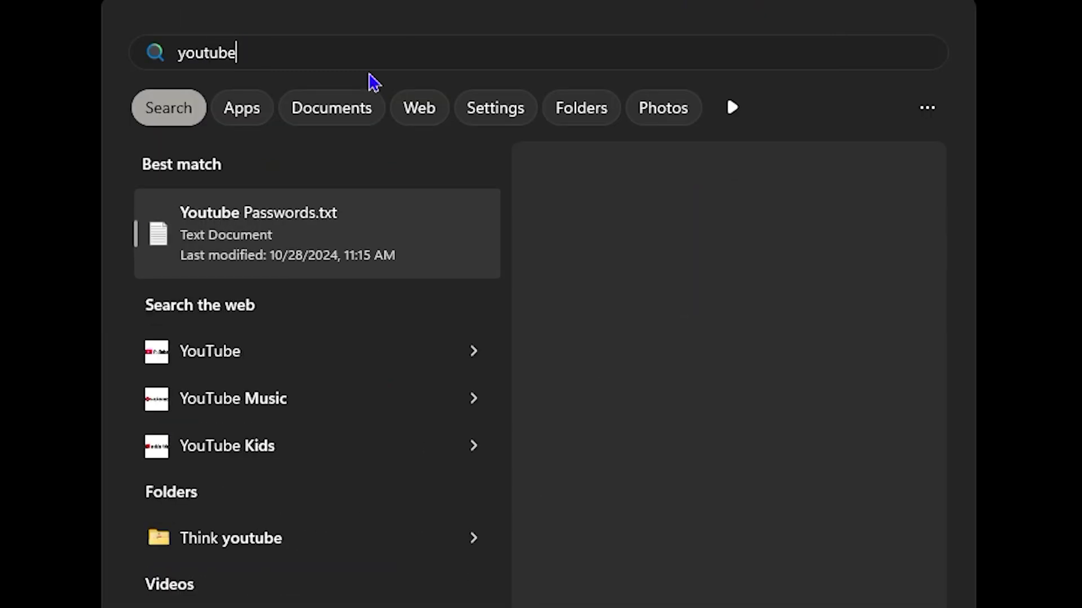
pyautogui.write('.com')
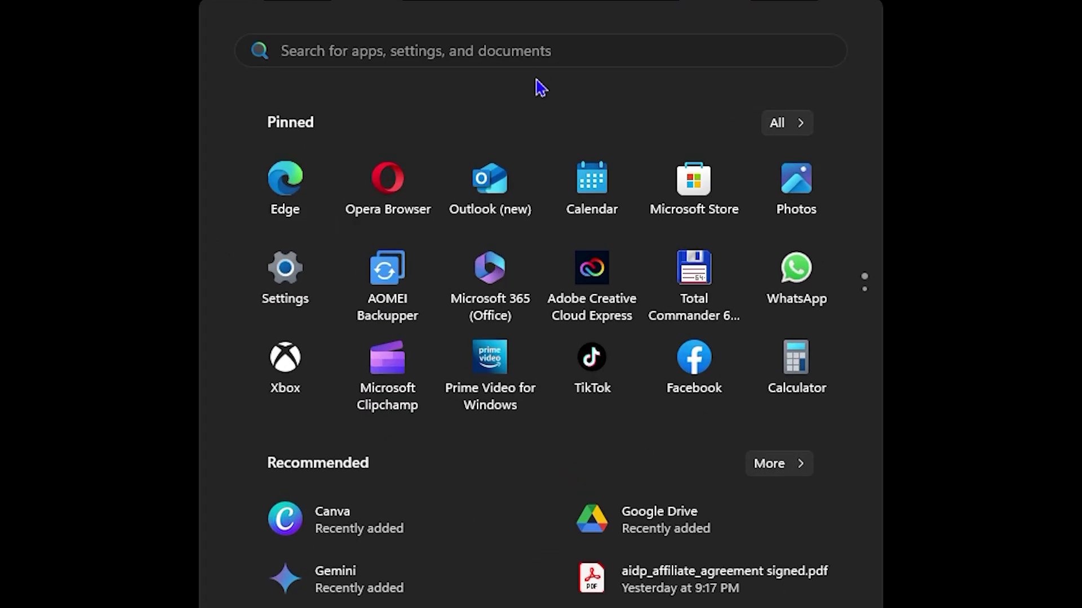
pyautogui.write('a')
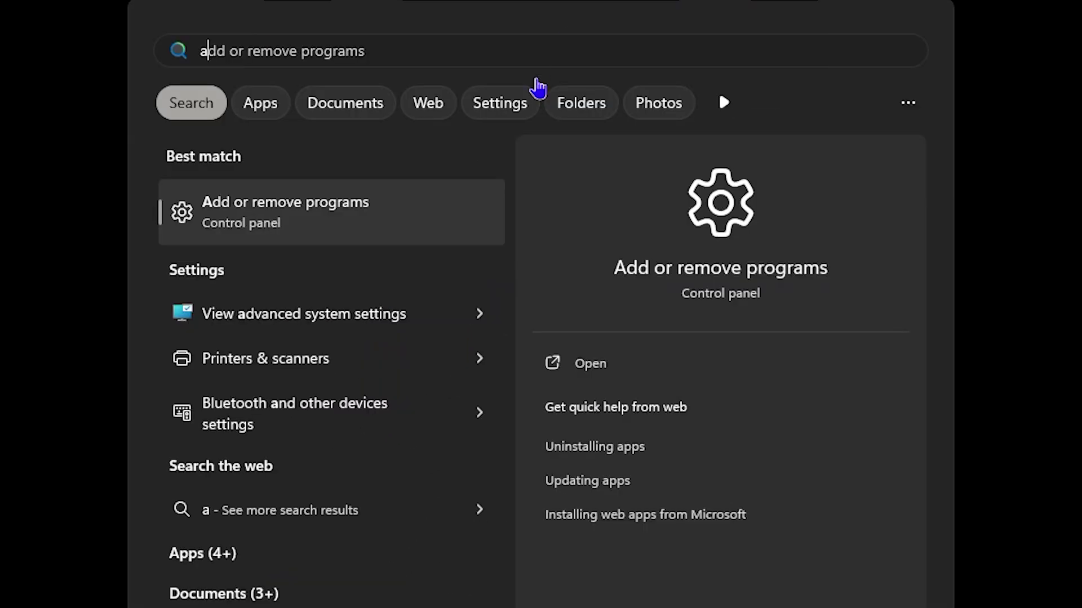
pyautogui.write('mazon')
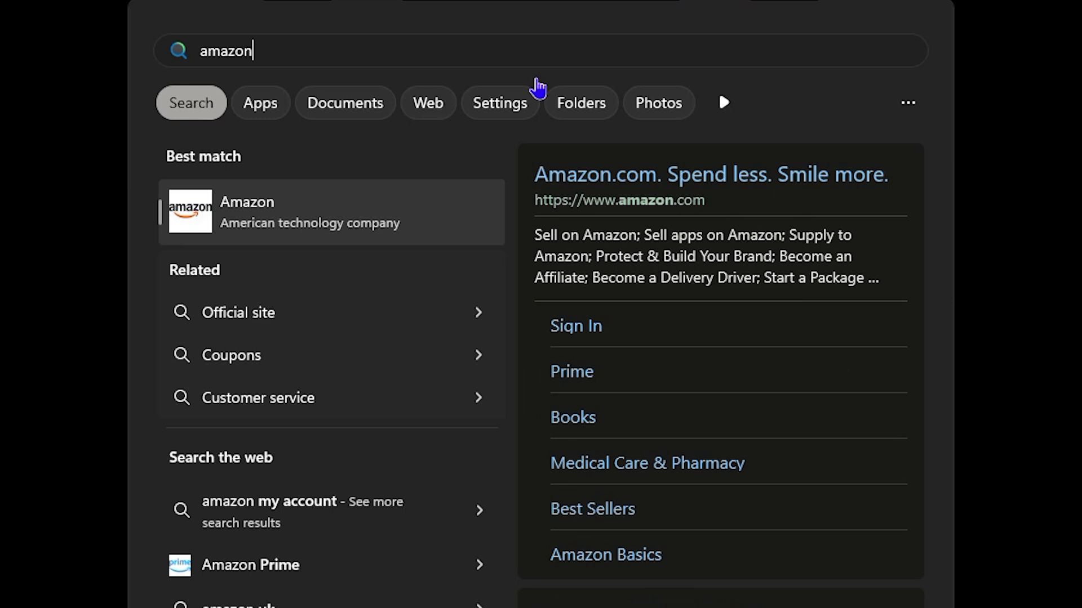
pyautogui.write('.com')
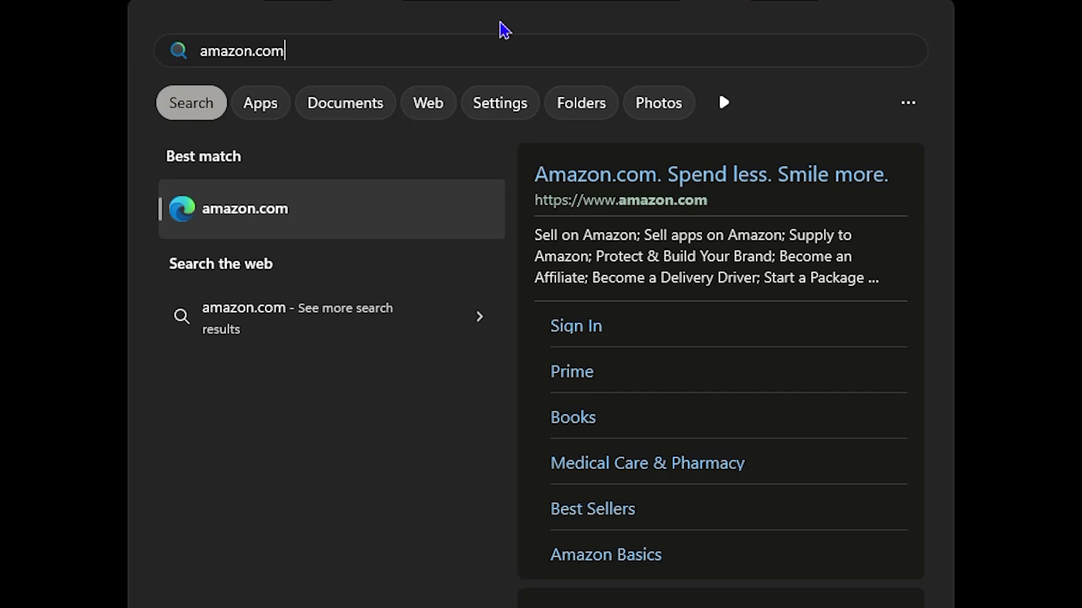
# Open amazon.com in Chrome from the Start menu search
pyautogui.press('Return')
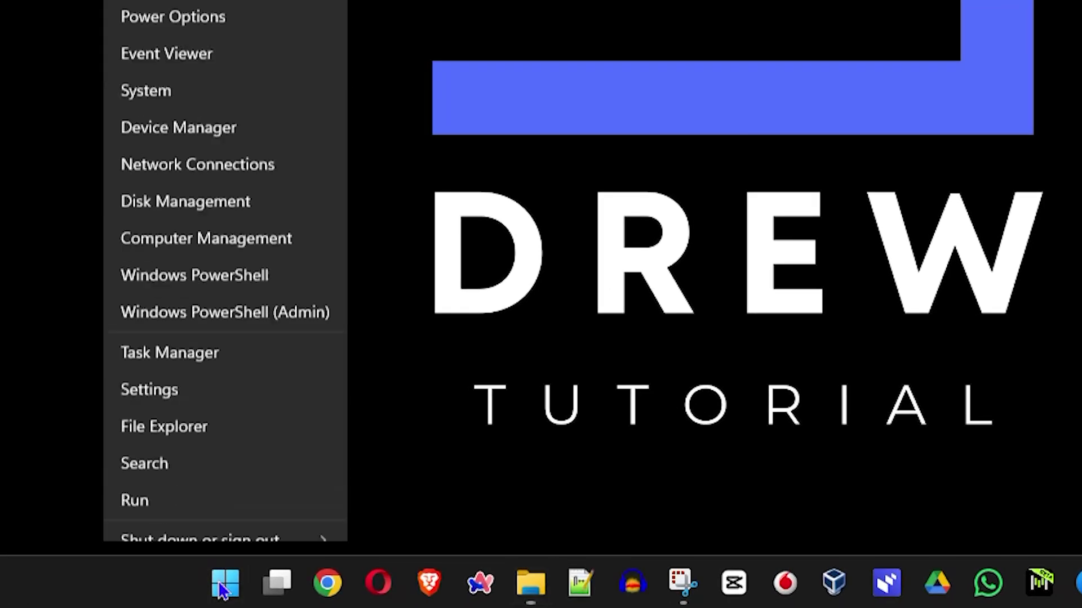
# Go to Settings > Privacy & security > Search permissions
pyautogui.click(183, 329)
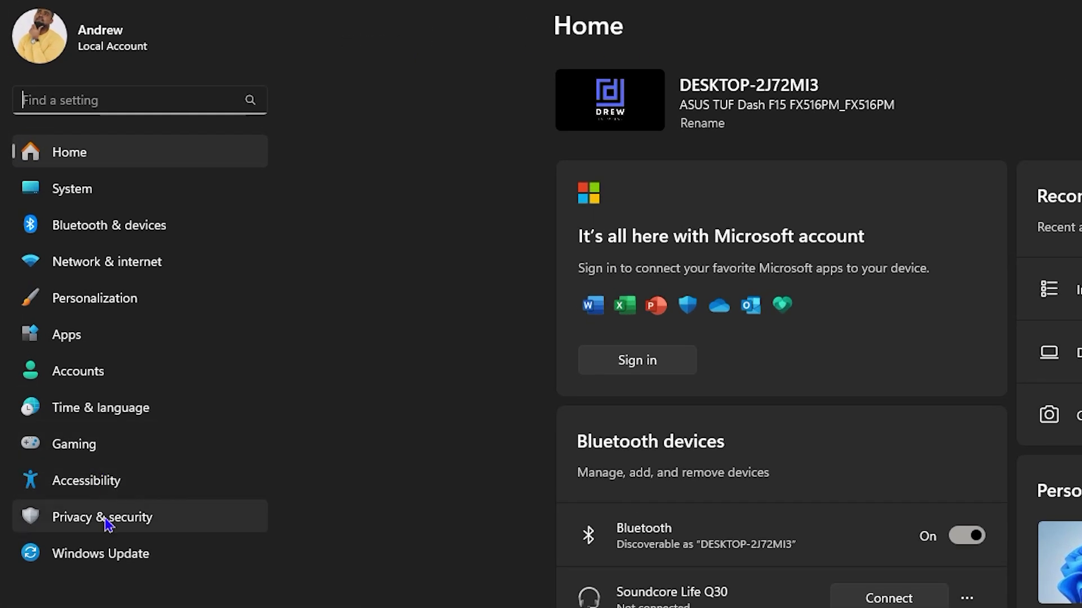
pyautogui.click(65, 350)
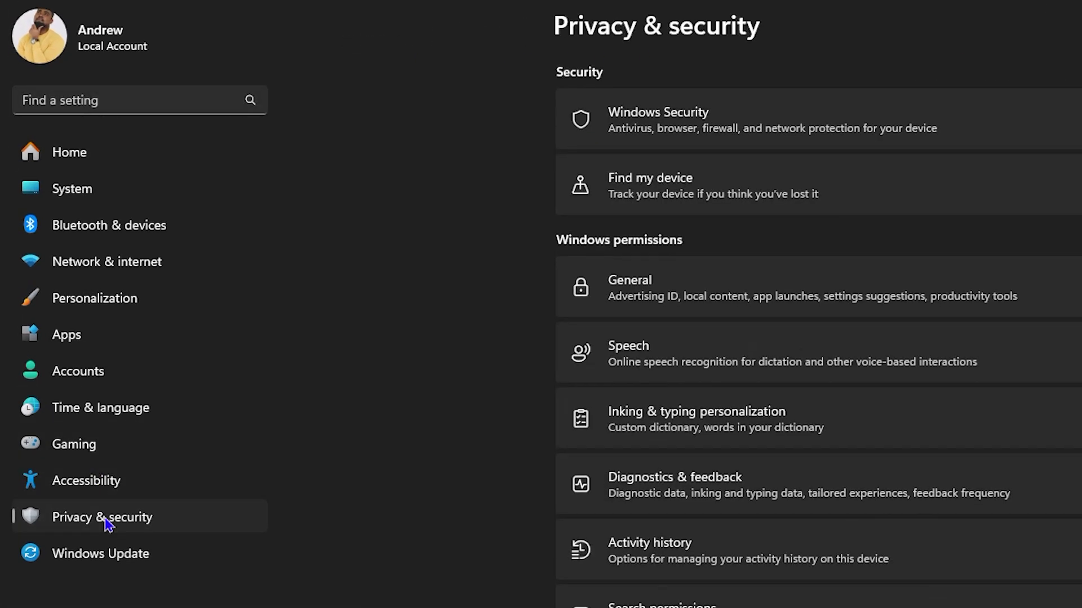
pyautogui.scroll(-3, 727, 130)
pyautogui.click(227, 369)
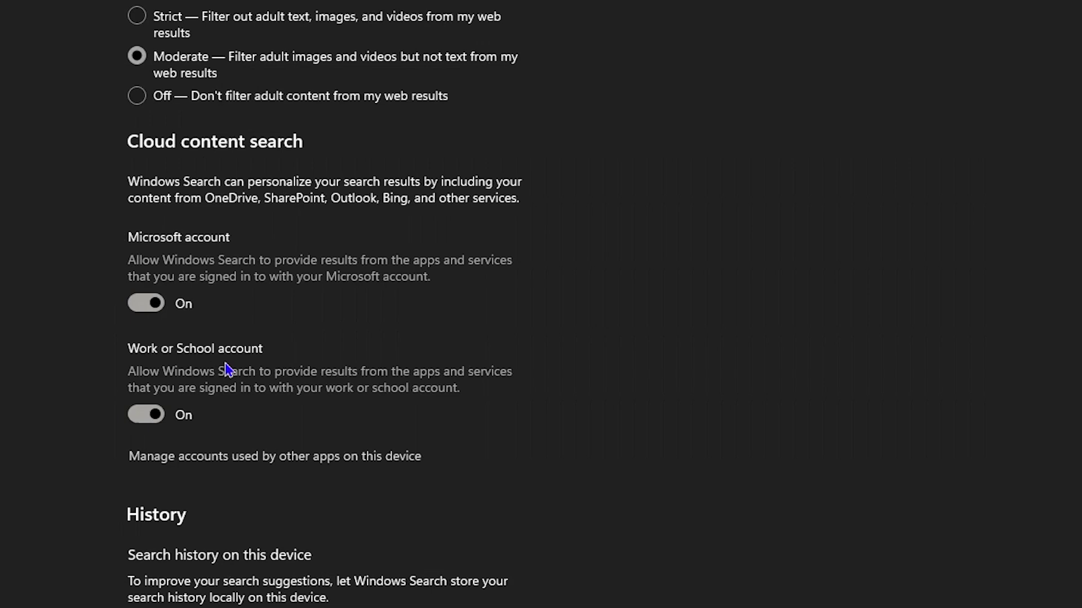
pyautogui.scroll(-5, 439, 319)
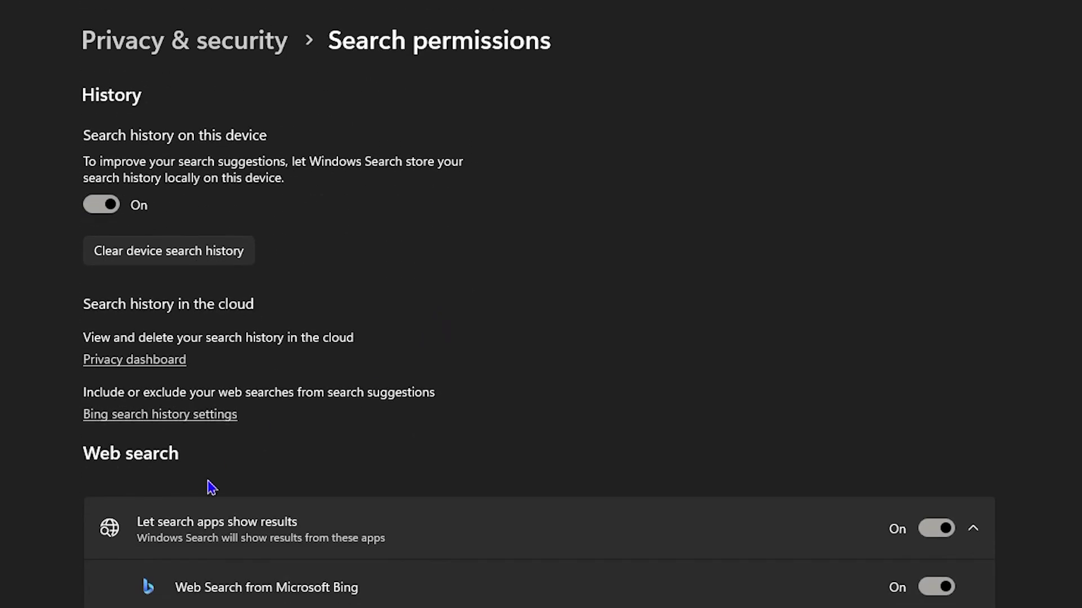
pyautogui.scroll(-3, 857, 280)
pyautogui.scroll(-1, 150, 284)
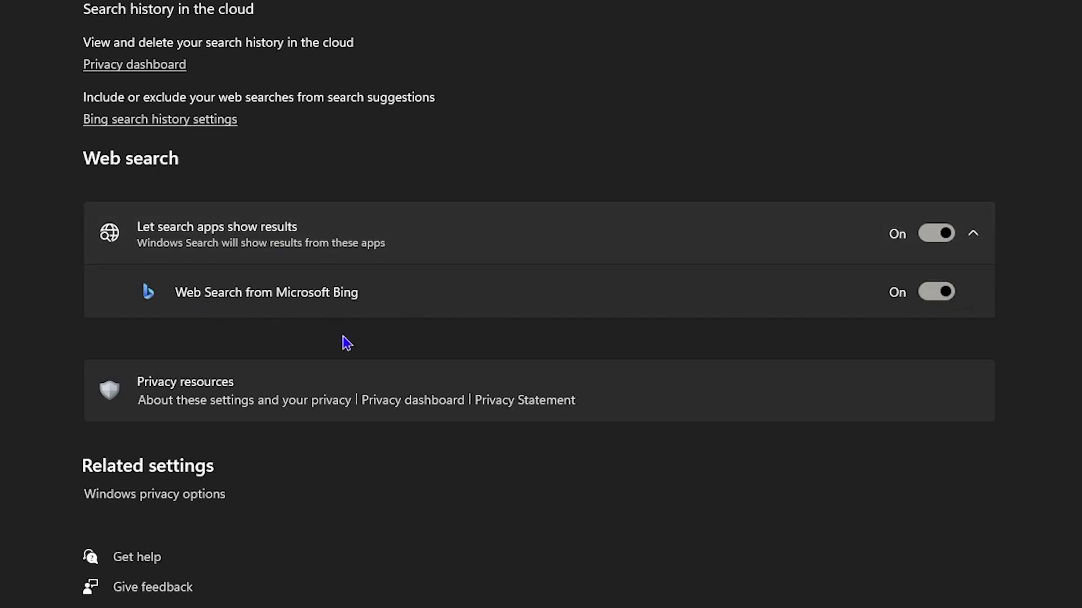
# Leave 'Let search apps show results' (Bing web search) off, then bring up the Start menu
pyautogui.click(936, 240)
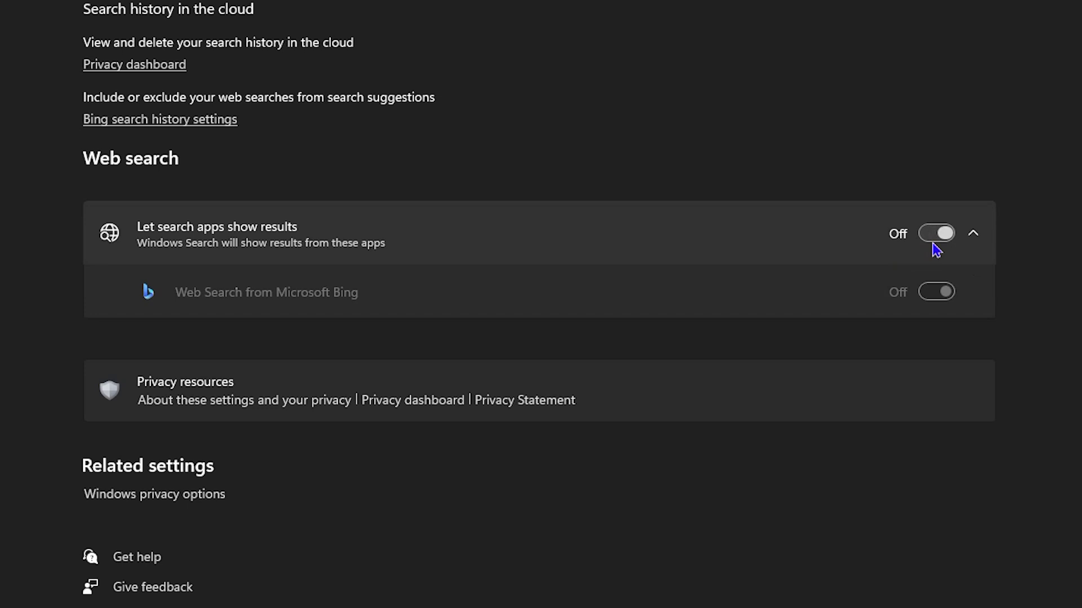
pyautogui.click(934, 240)
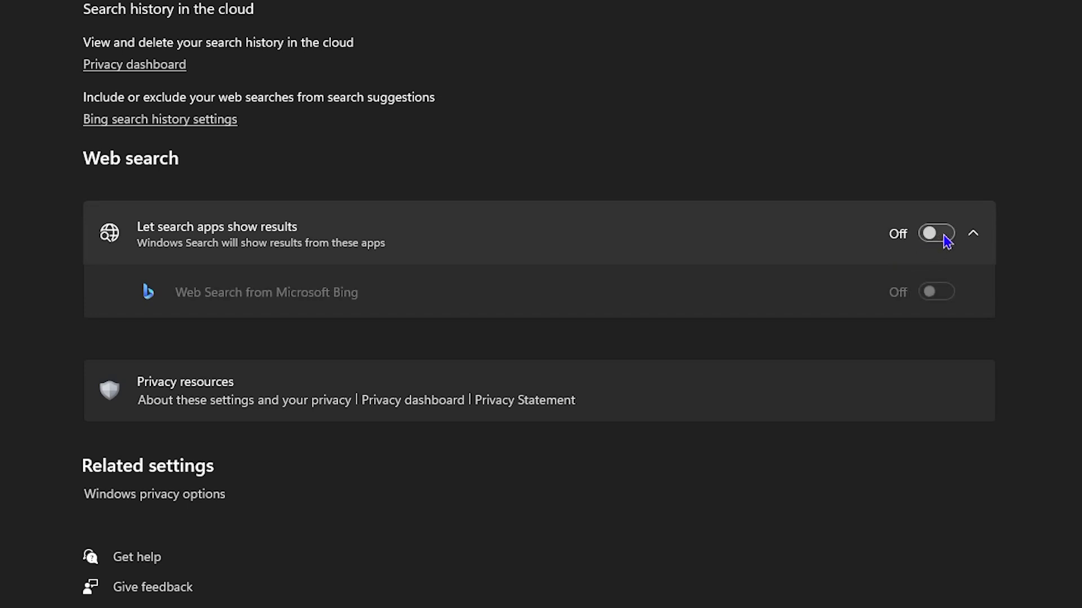
pyautogui.click(937, 242)
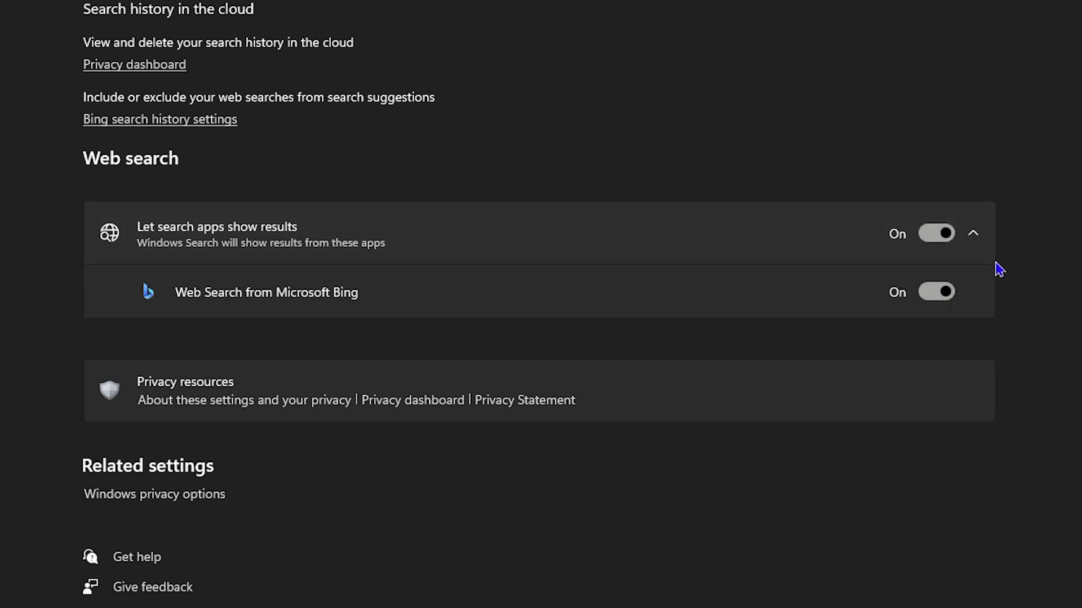
pyautogui.click(935, 237)
pyautogui.click(81, 591)
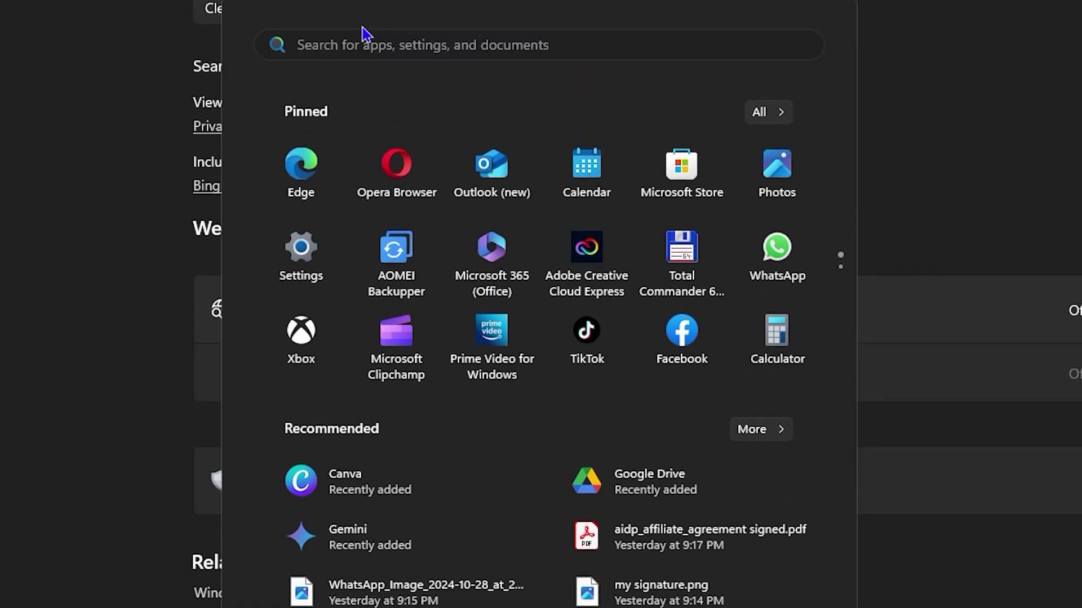
pyautogui.write('youtube')
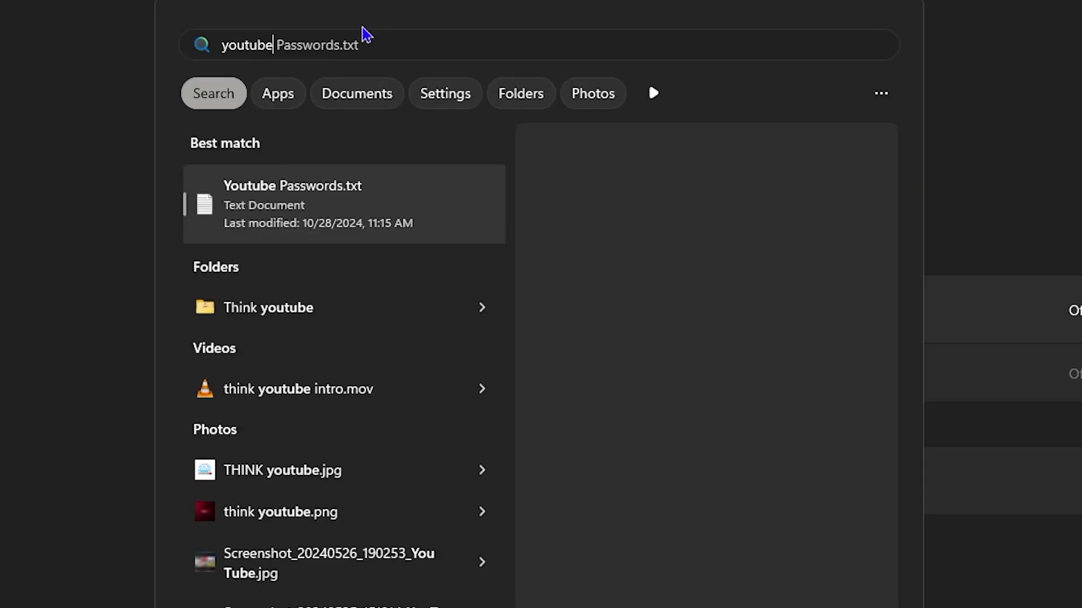
pyautogui.write('.com')
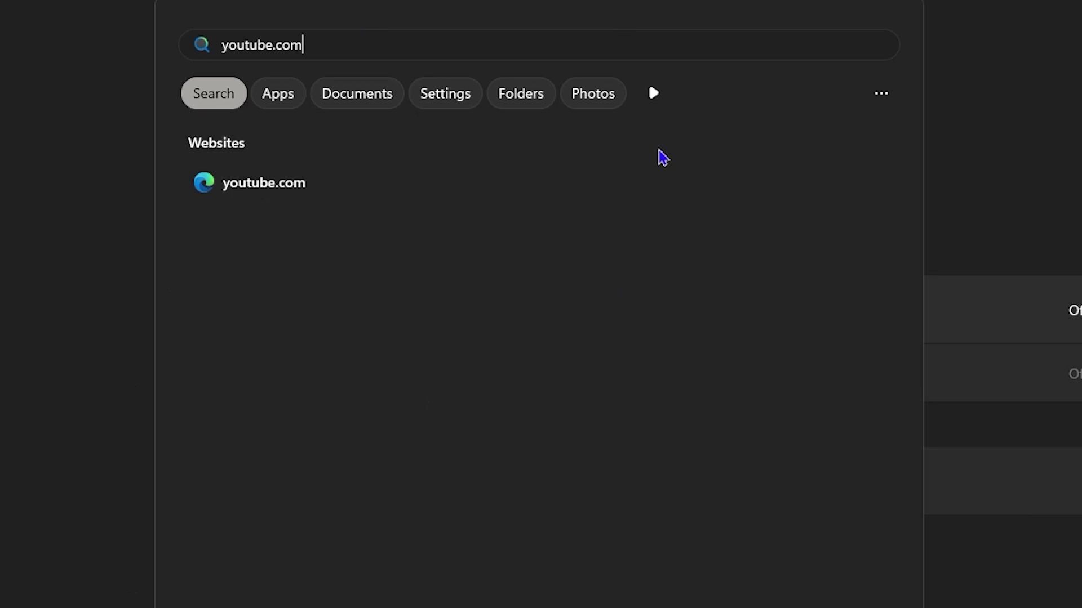